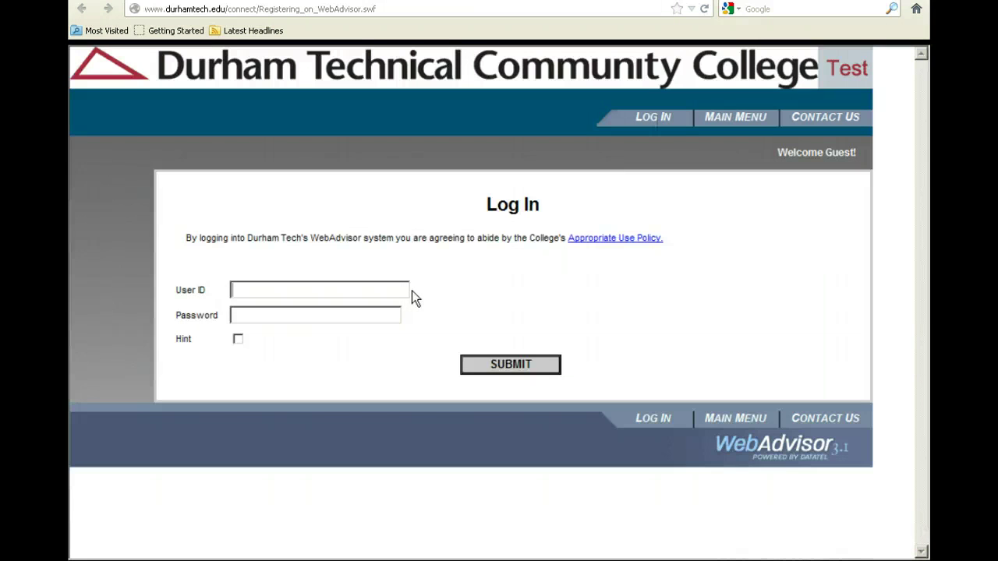
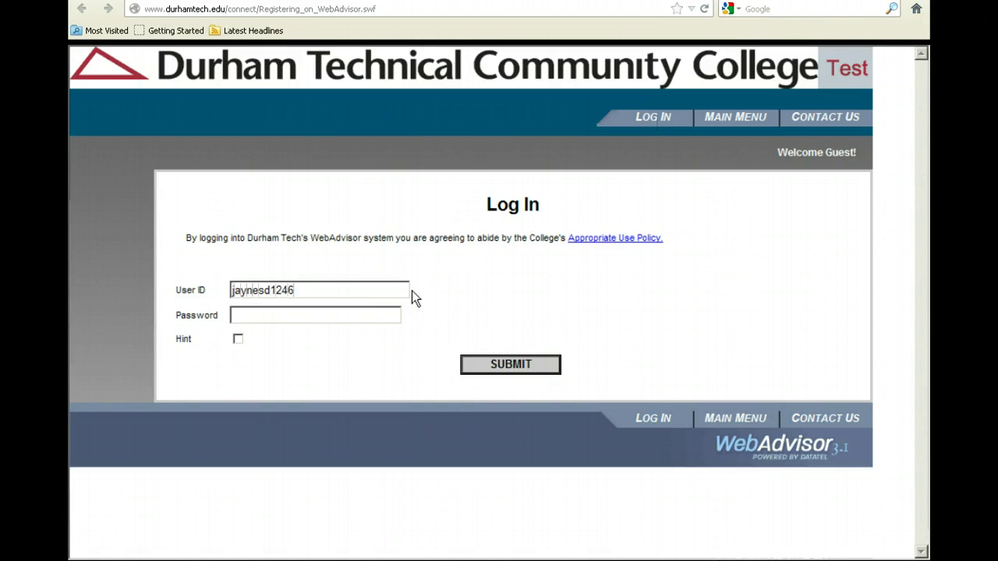
# Step: Log in to WebAdvisor with the student's user ID and password
pyautogui.click(377, 314)
pyautogui.write('*********')
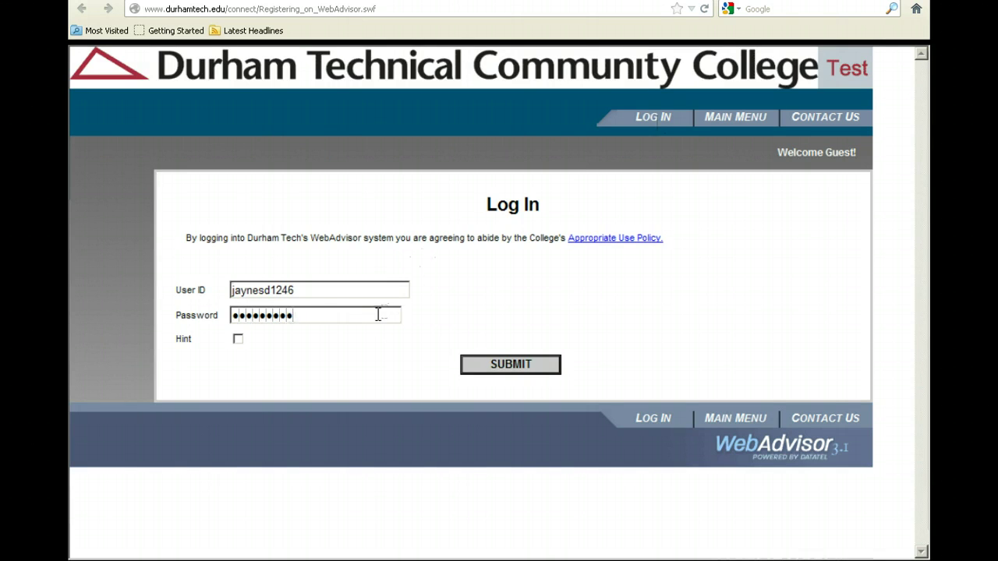
pyautogui.press('Return')
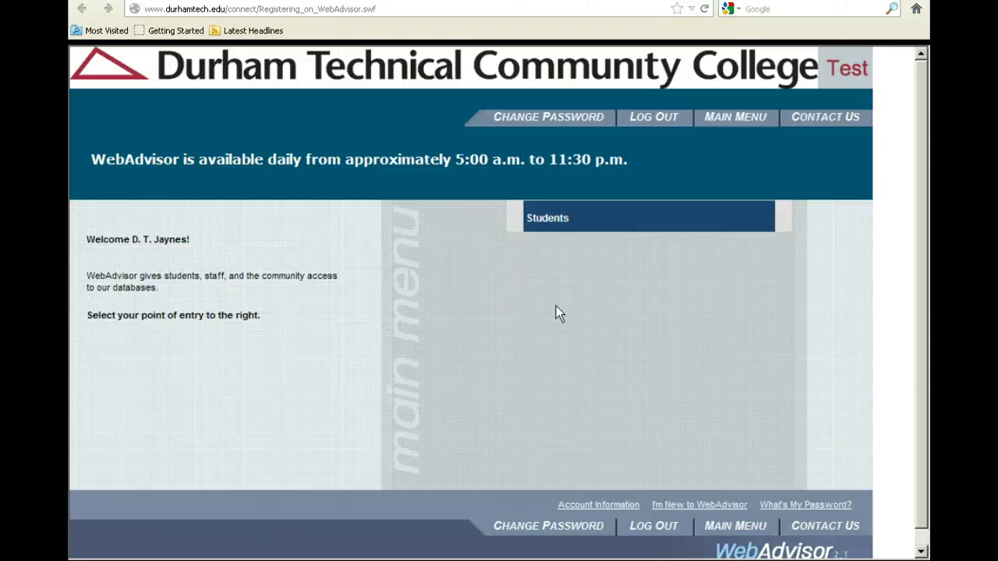
# Step: Go to the Students area and choose Register for Sections
pyautogui.click(558, 226)
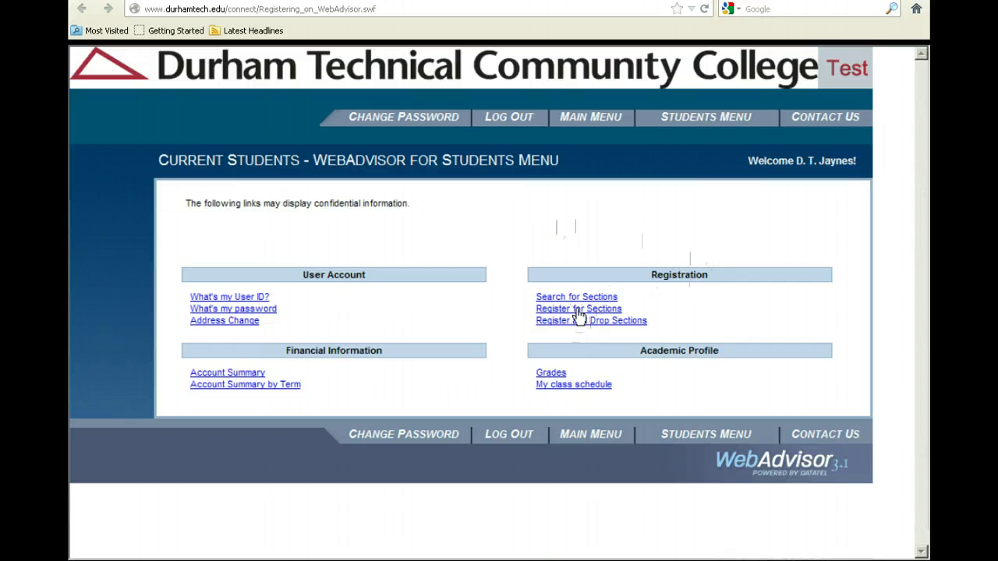
pyautogui.click(578, 310)
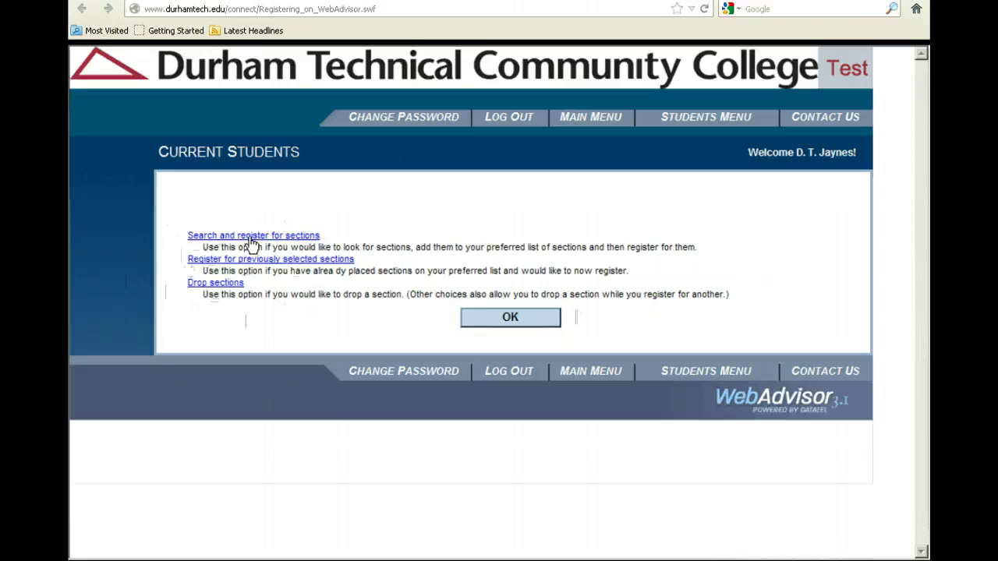
# Step: Start a section search with term Fall 2009 and subject BIO - Biology
pyautogui.click(251, 245)
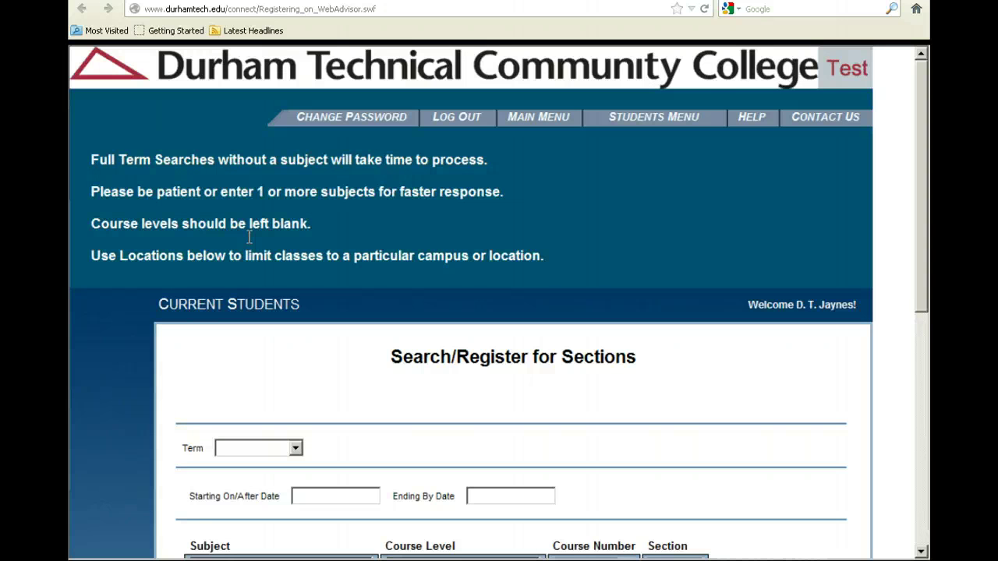
pyautogui.scroll(-4, 622, 223)
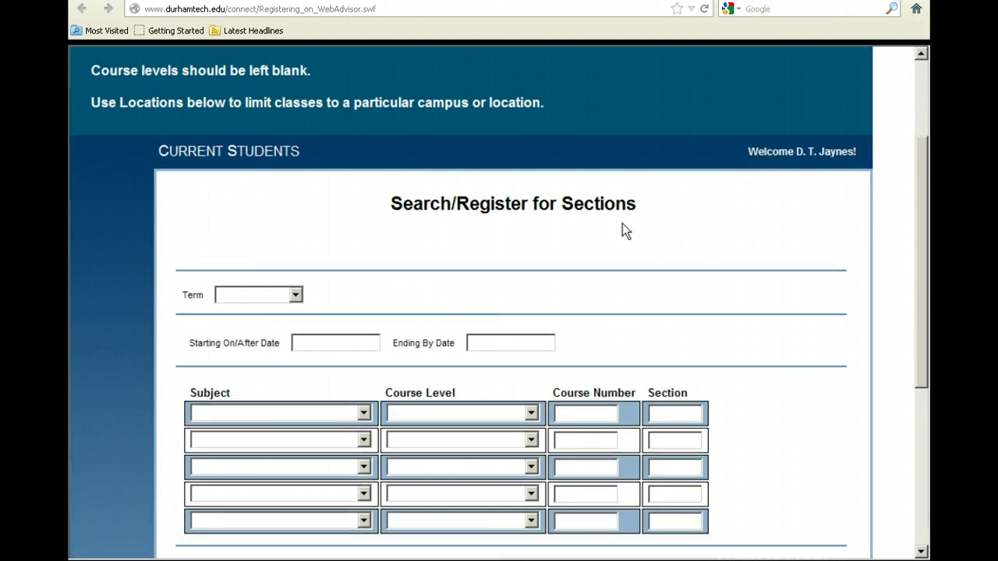
pyautogui.scroll(-2, 622, 223)
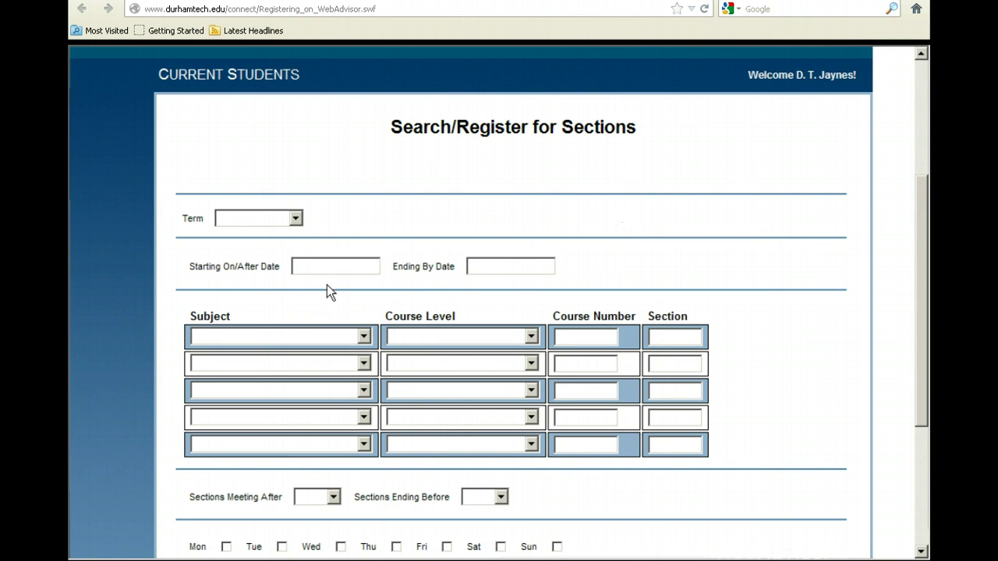
pyautogui.click(294, 219)
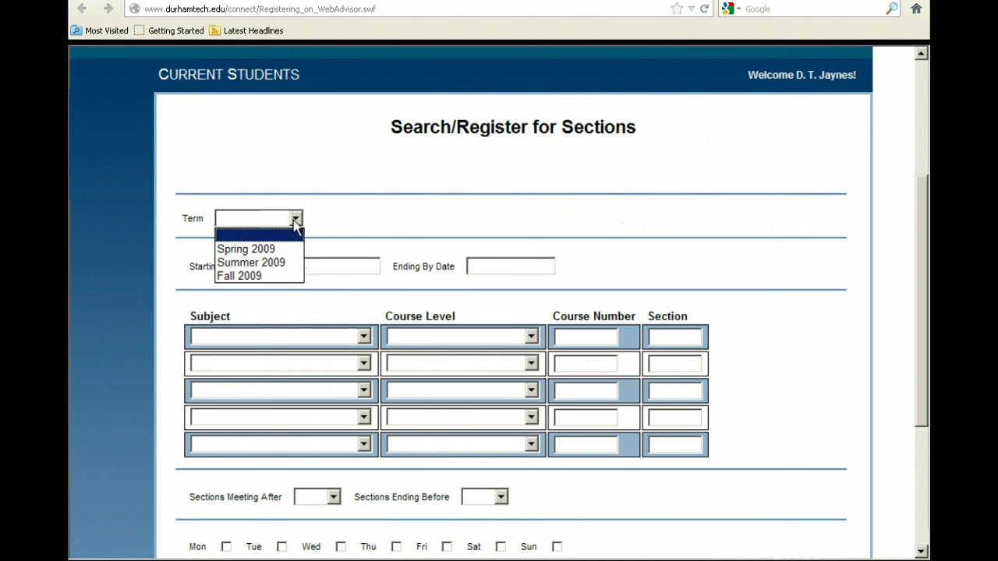
pyautogui.click(268, 277)
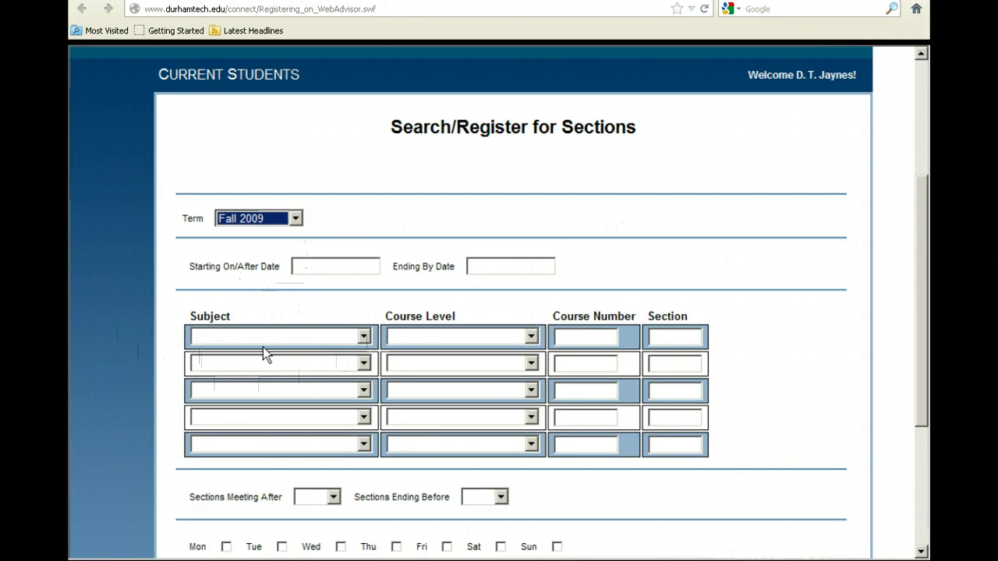
pyautogui.click(364, 336)
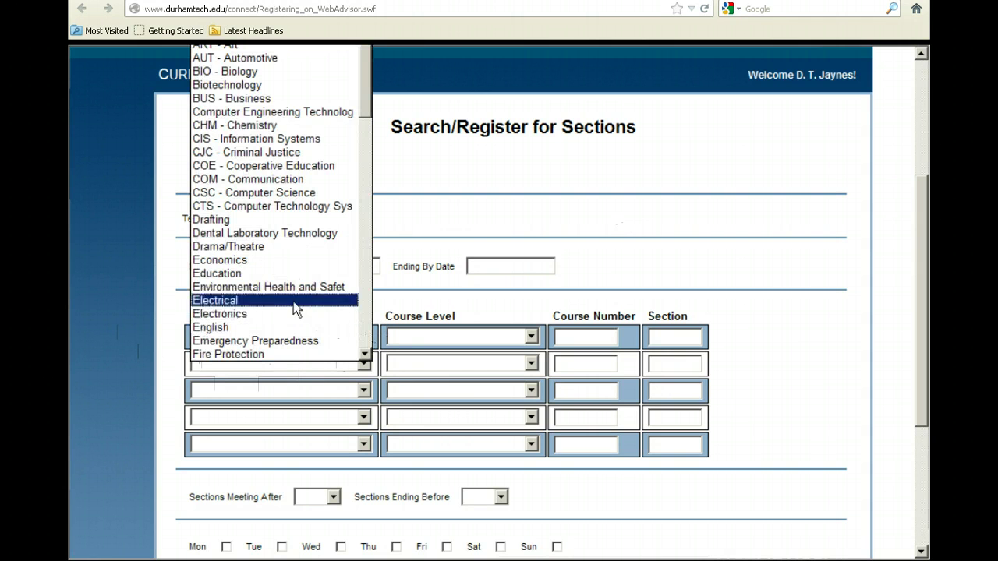
pyautogui.click(257, 74)
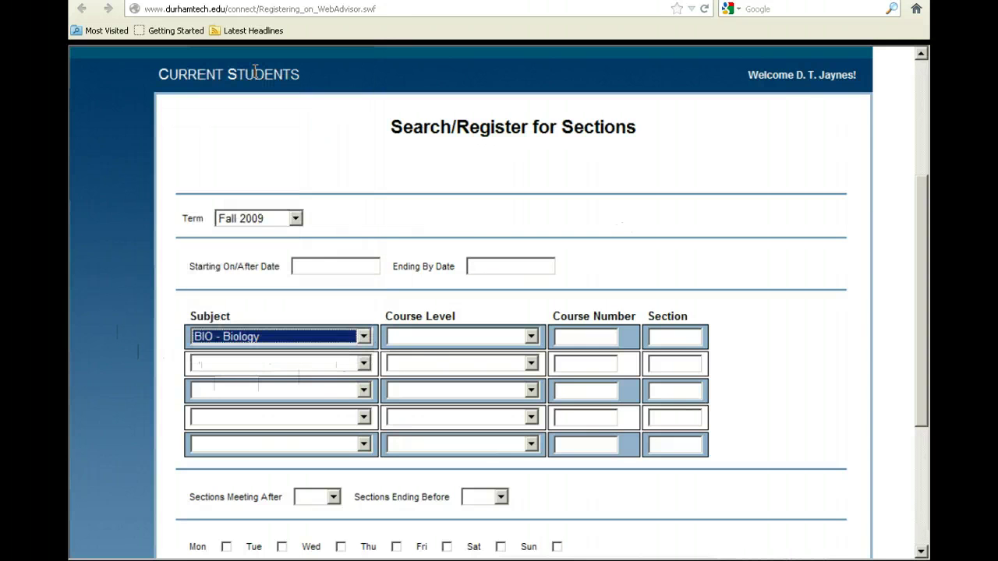
pyautogui.scroll(-2, 432, 357)
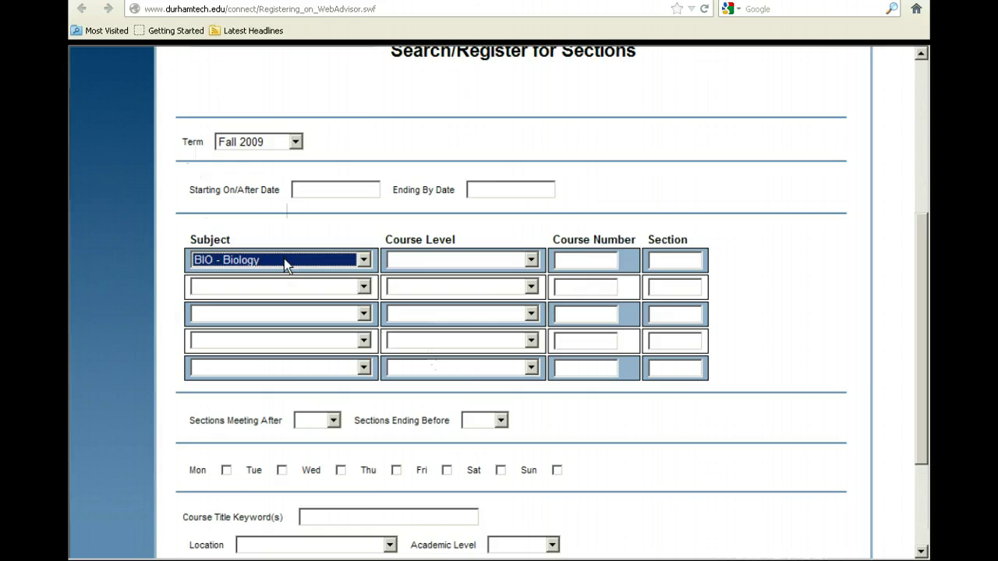
pyautogui.scroll(-4, 372, 304)
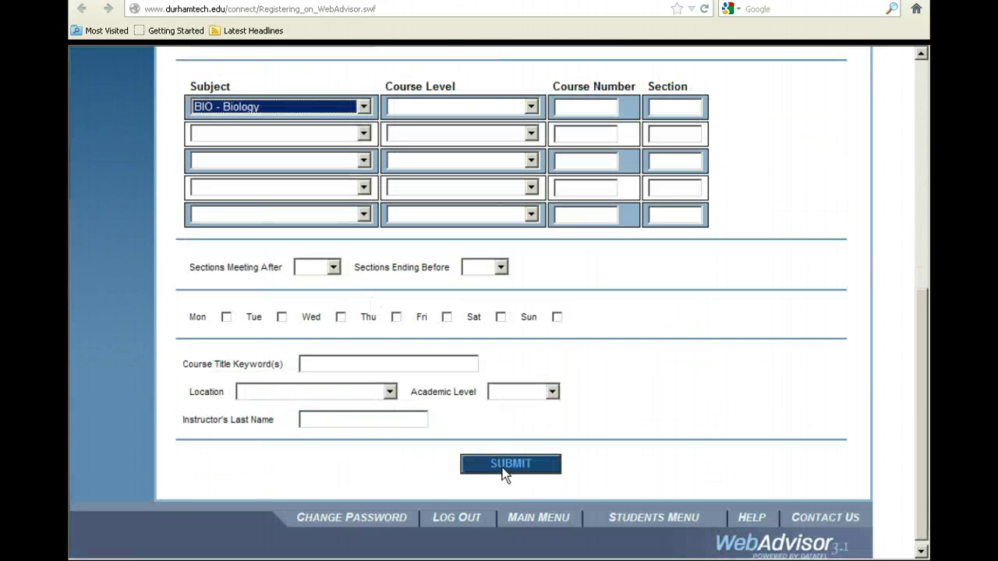
# Step: Review the search form, leaving ending time and other optional filters blank
pyautogui.scroll(2, 502, 474)
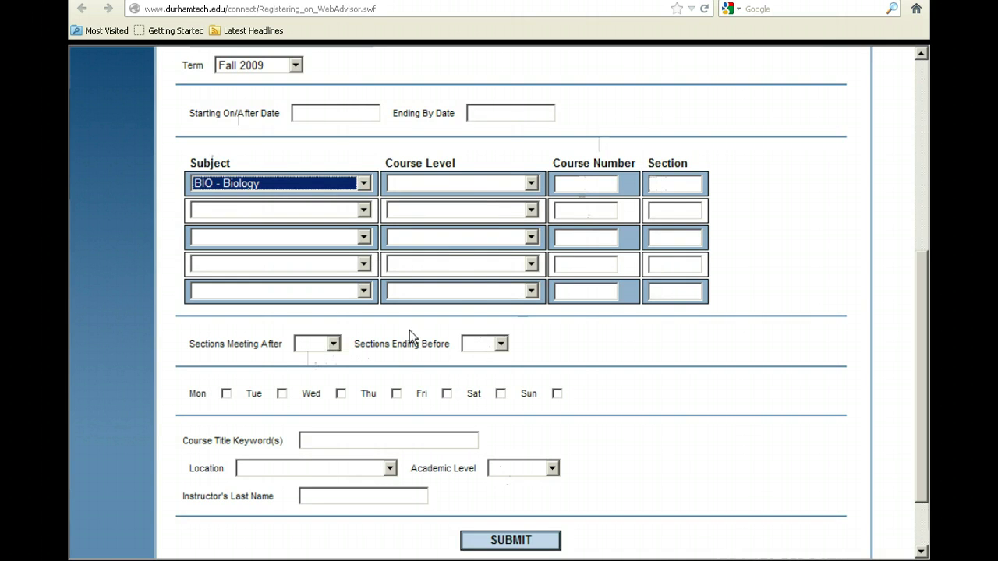
pyautogui.click(501, 345)
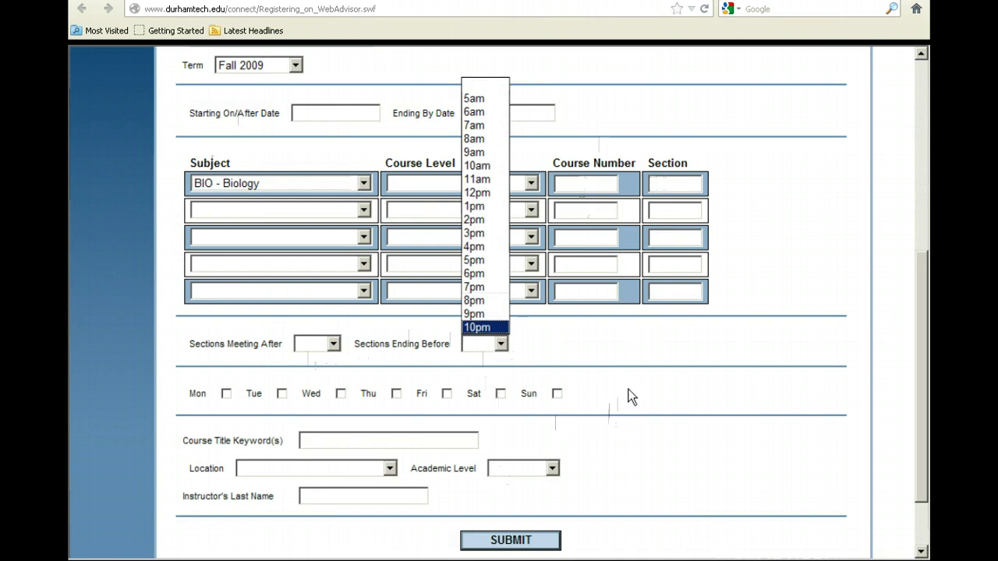
pyautogui.click(492, 86)
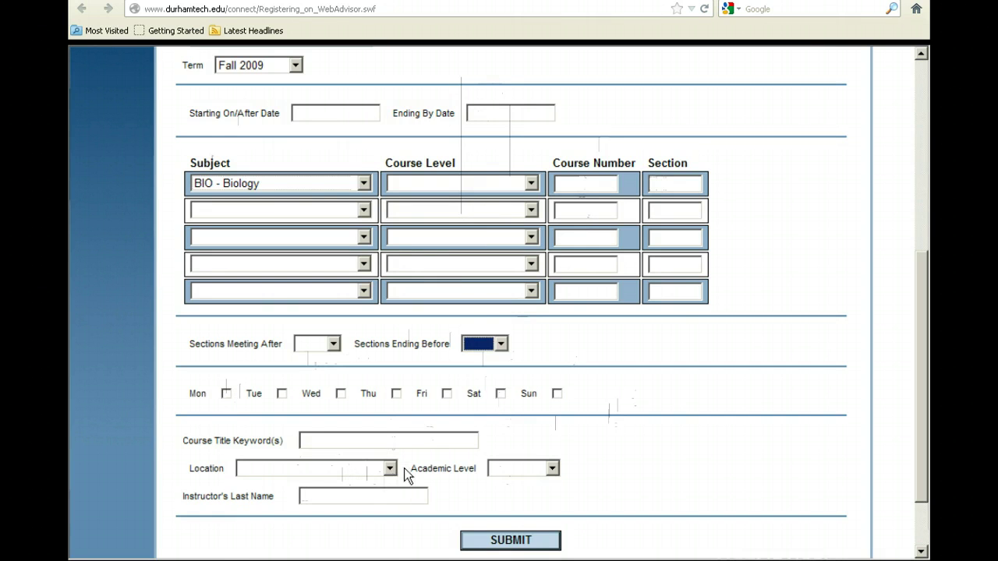
pyautogui.scroll(2, 408, 470)
pyautogui.scroll(2, 411, 474)
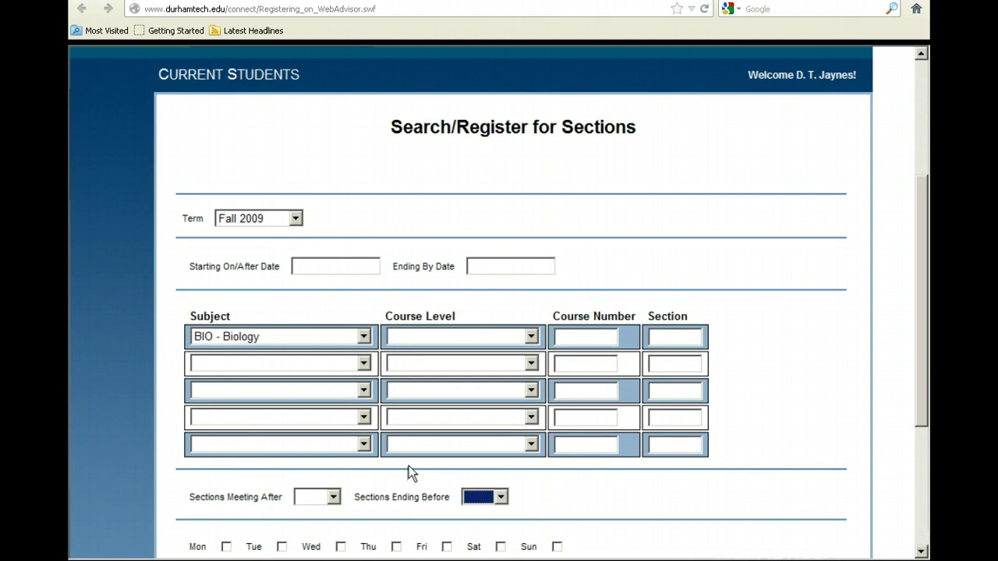
pyautogui.scroll(-2, 409, 466)
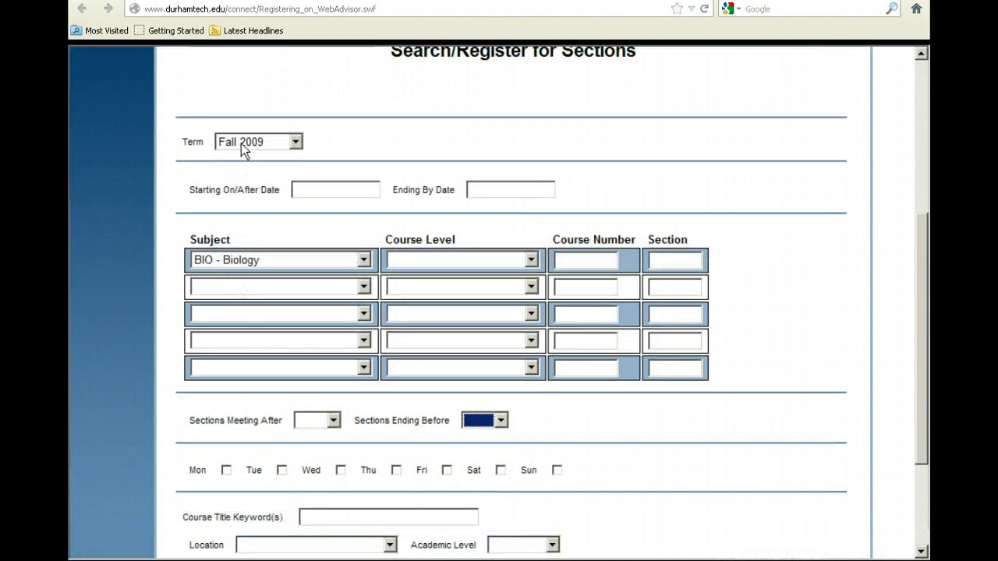
pyautogui.scroll(-4, 251, 254)
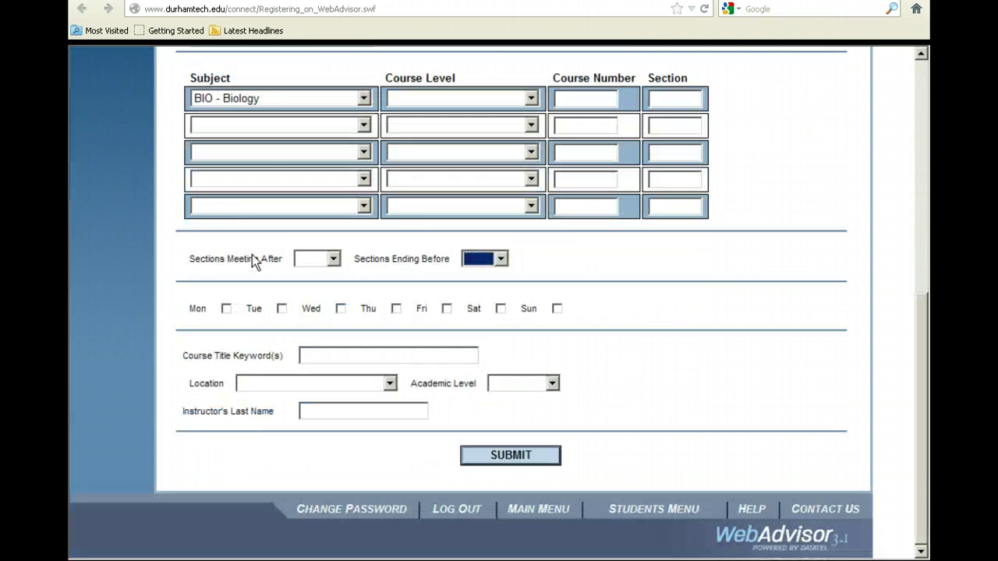
# Step: Search Fall 2009 biology sections and carry BIO-111-101 General Biology I forward to registration
pyautogui.click(515, 454)
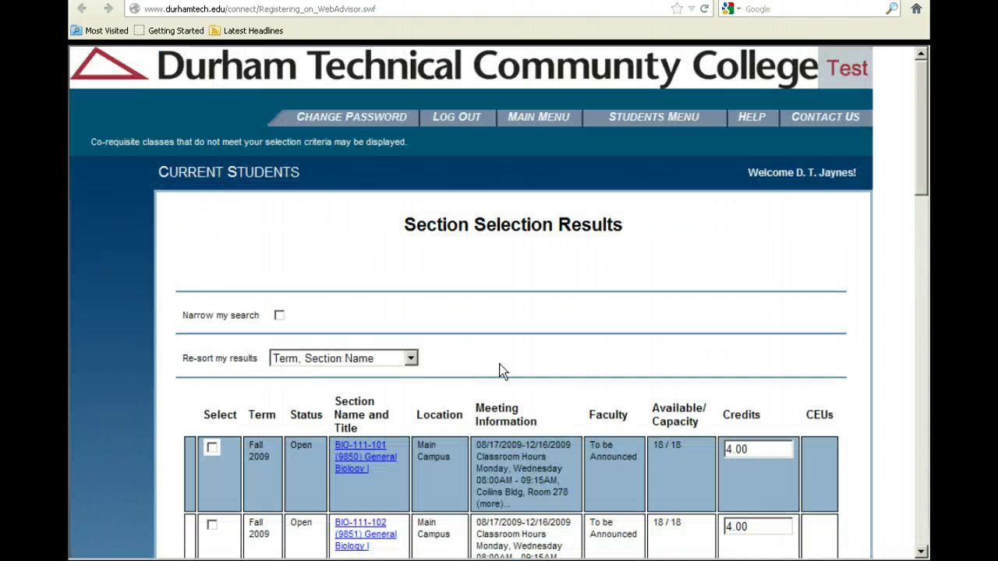
pyautogui.scroll(-5, 504, 295)
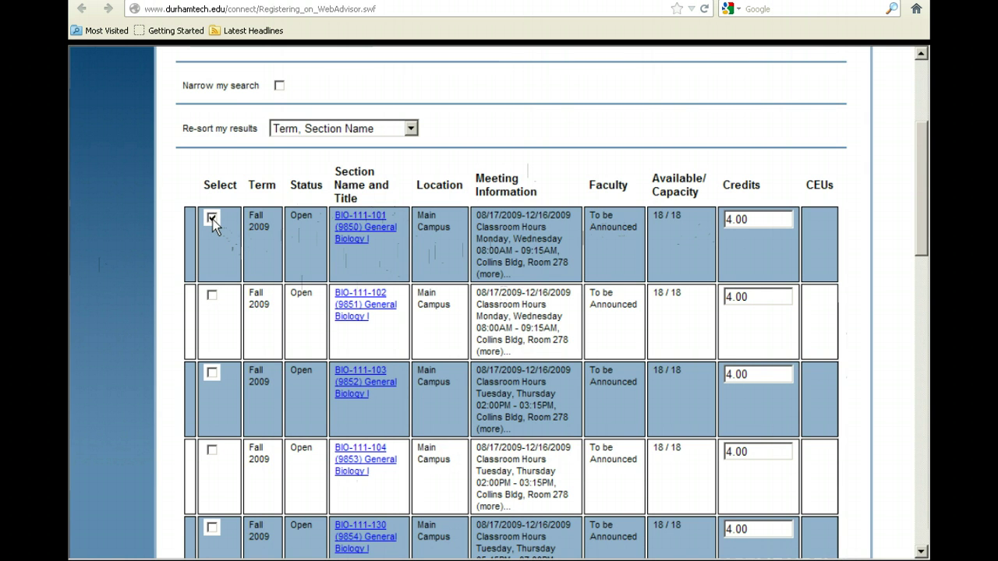
pyautogui.scroll(-5, 495, 274)
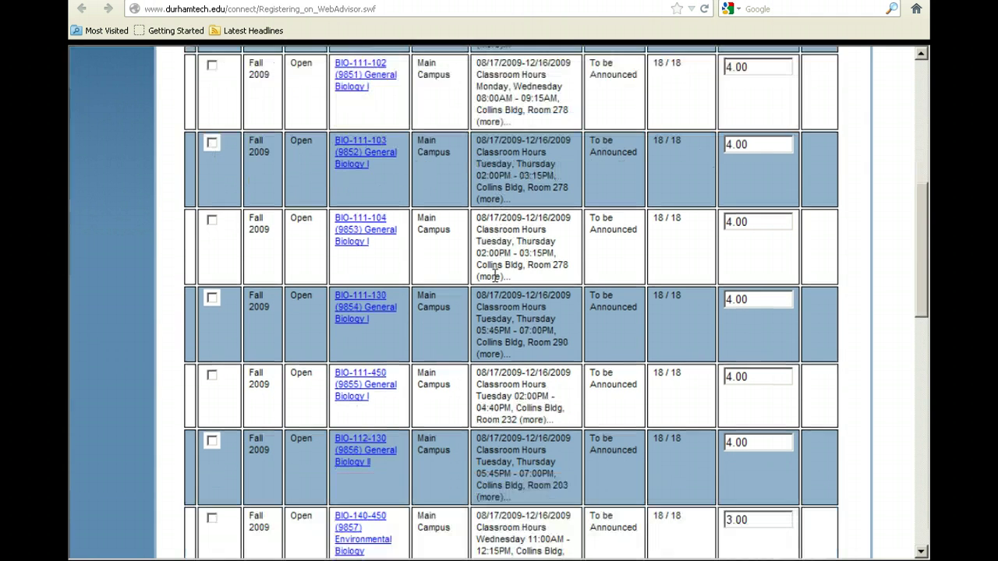
pyautogui.scroll(-15, 494, 273)
pyautogui.scroll(-5, 494, 272)
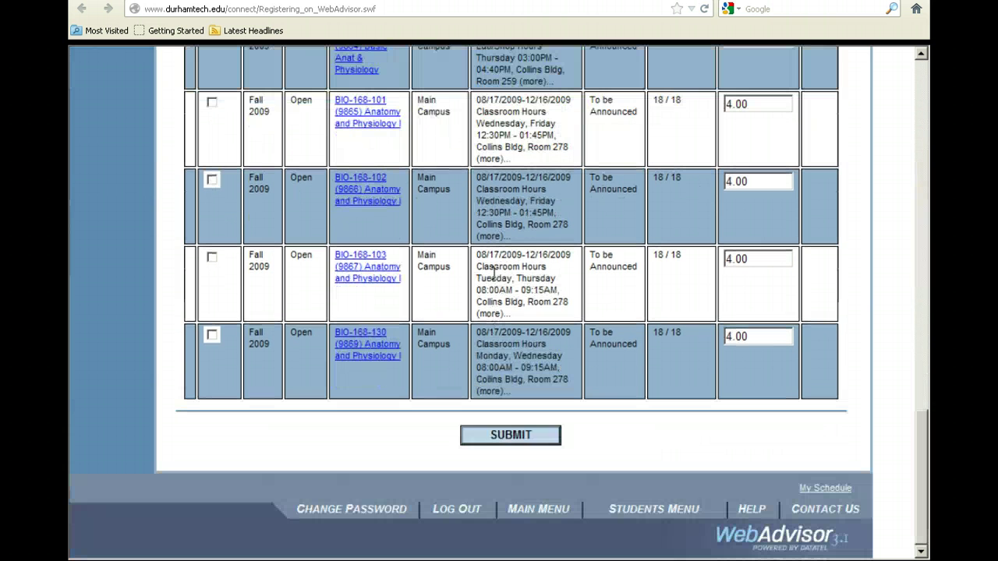
pyautogui.click(518, 436)
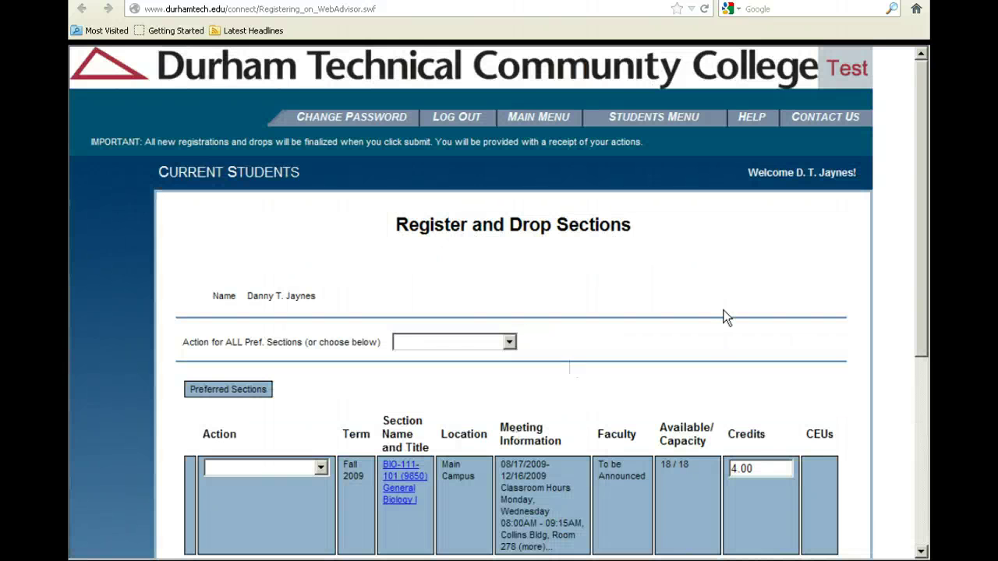
# Step: Set BIO-111-101's action to RG Register and submit the registration
pyautogui.scroll(-5, 722, 316)
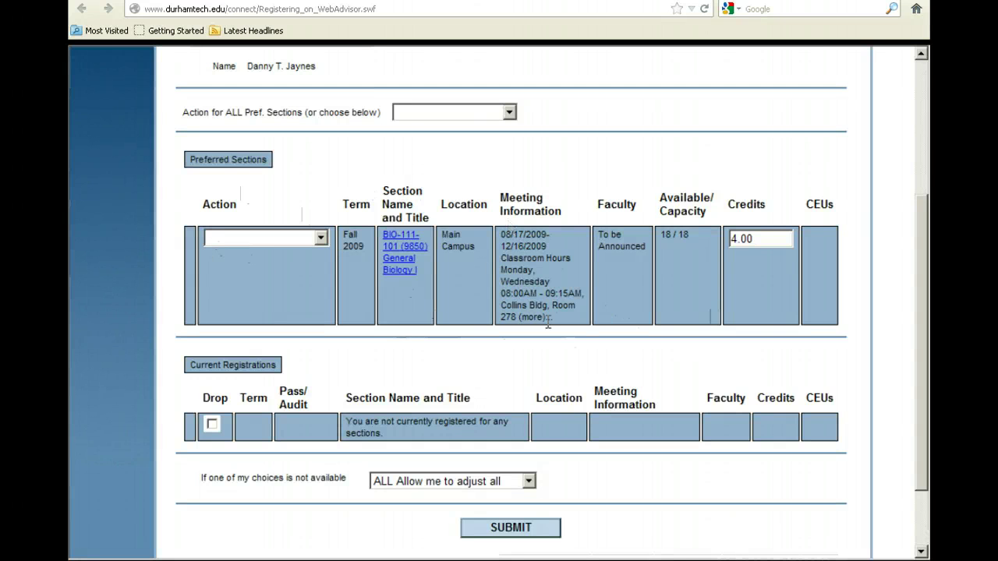
pyautogui.click(321, 241)
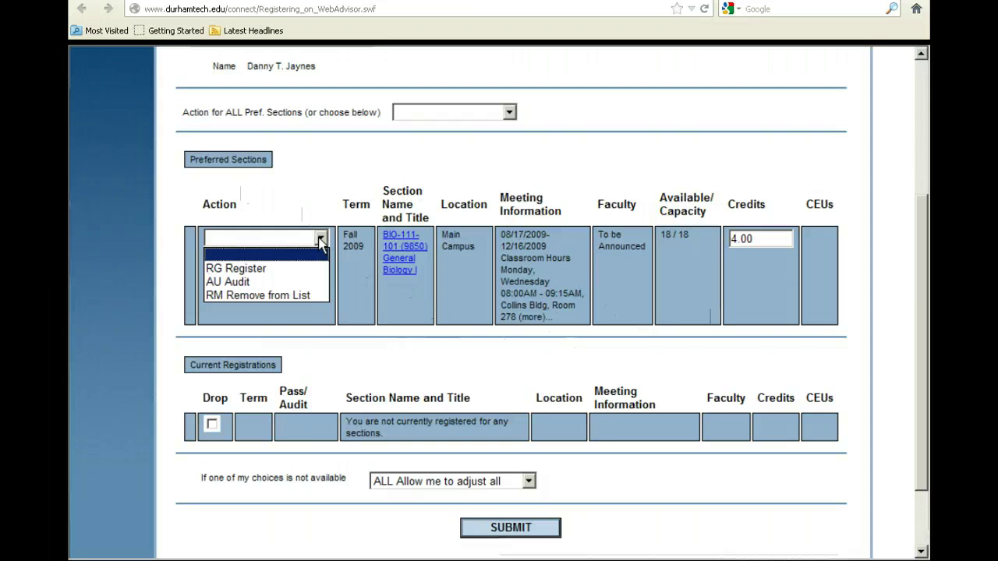
pyautogui.click(267, 269)
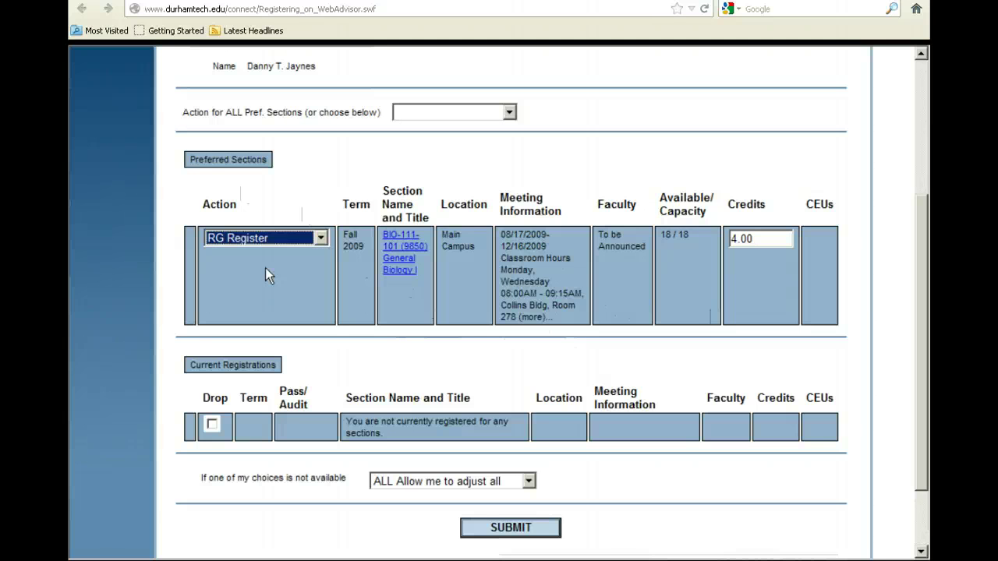
pyautogui.click(510, 530)
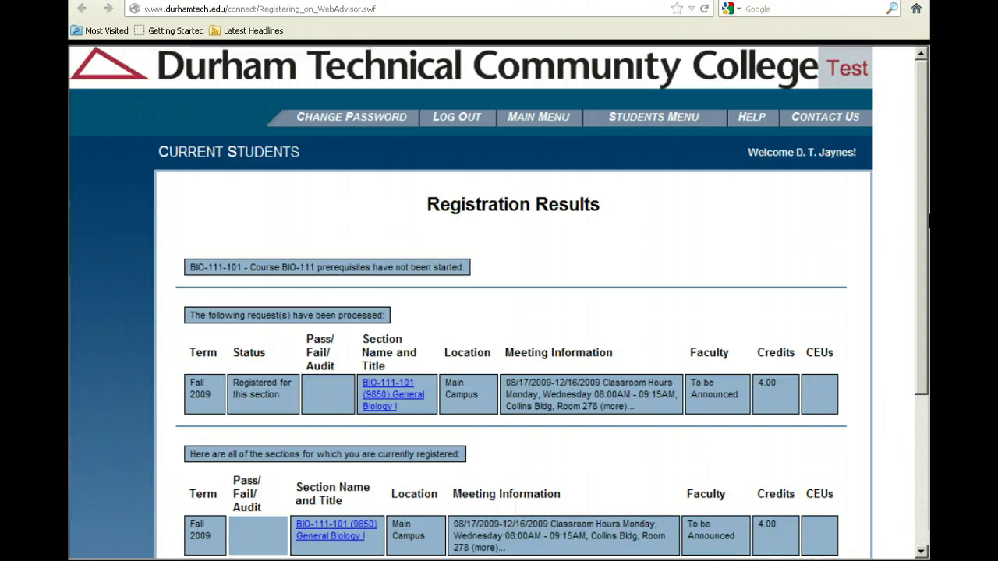
# Step: Accept the Registration Results with OK to return to the main menu
pyautogui.scroll(-3, 675, 244)
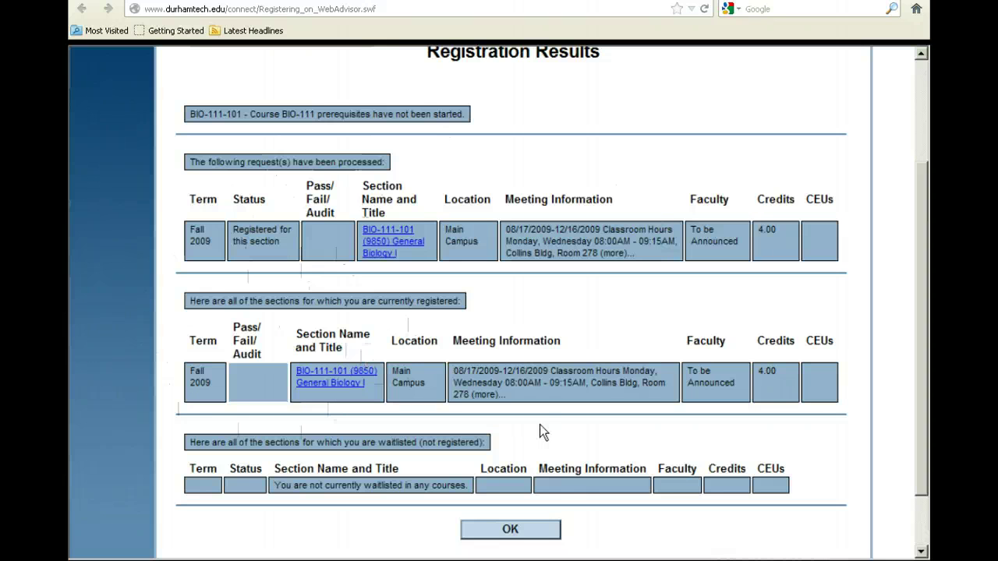
pyautogui.click(512, 530)
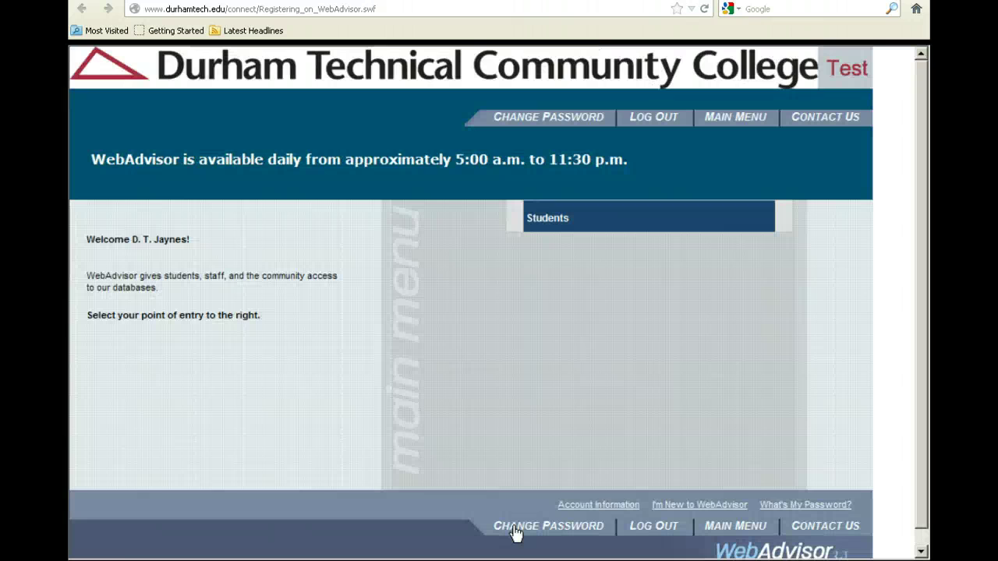
# Step: View the Fall 2009 class schedule showing BIO-111-101 at 4.00 credits, then close it
pyautogui.click(551, 223)
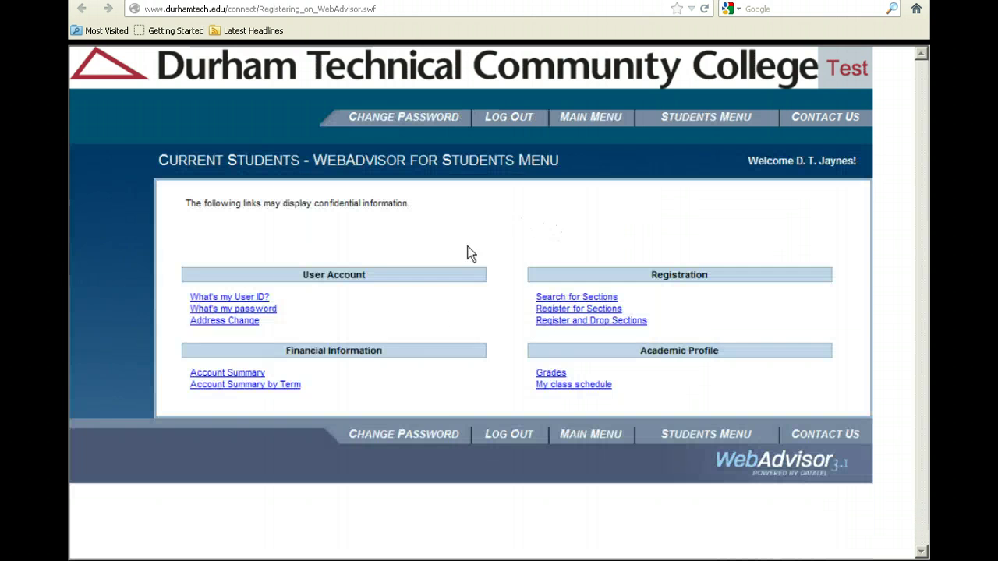
pyautogui.click(573, 384)
pyautogui.click(287, 262)
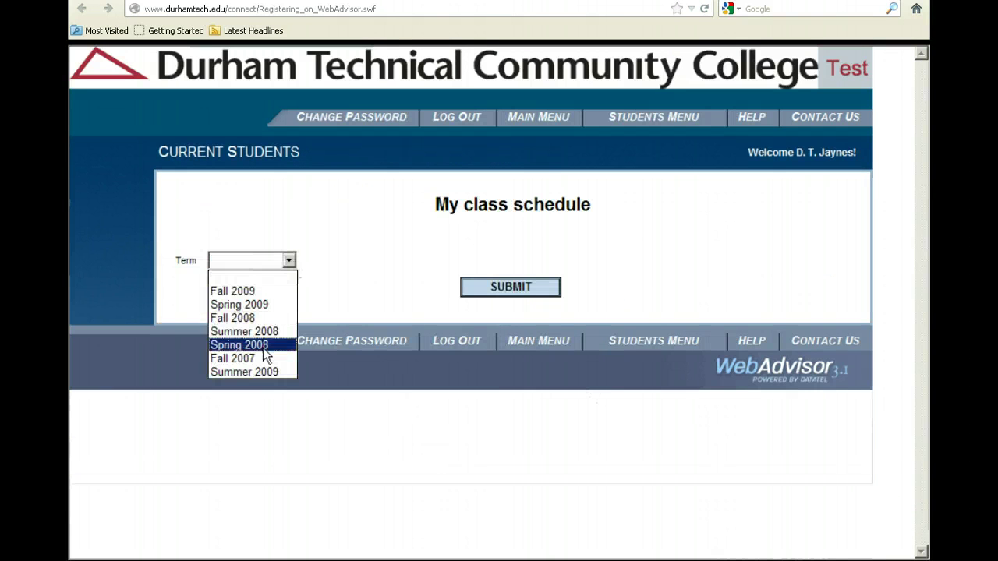
pyautogui.click(263, 291)
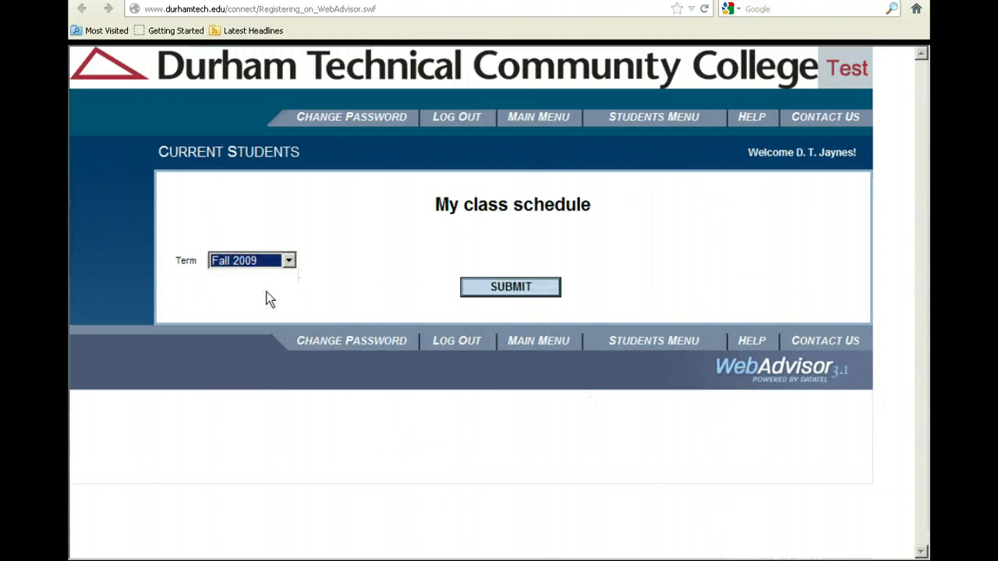
pyautogui.click(499, 288)
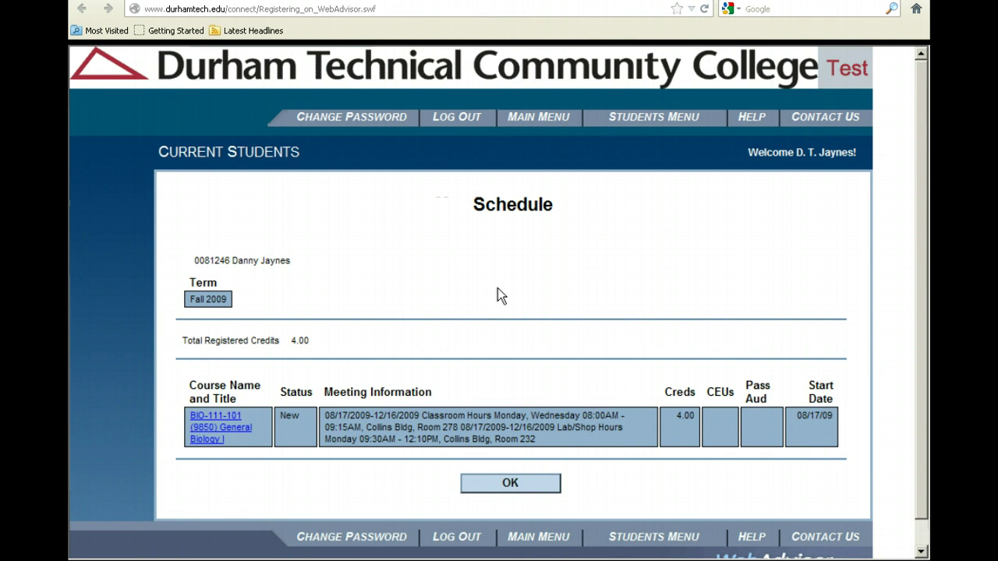
pyautogui.click(510, 483)
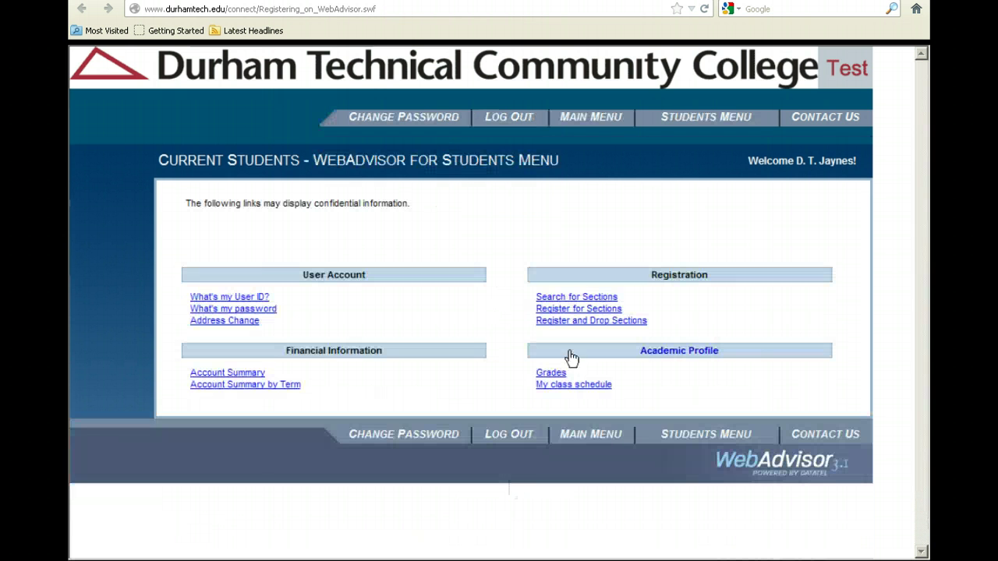